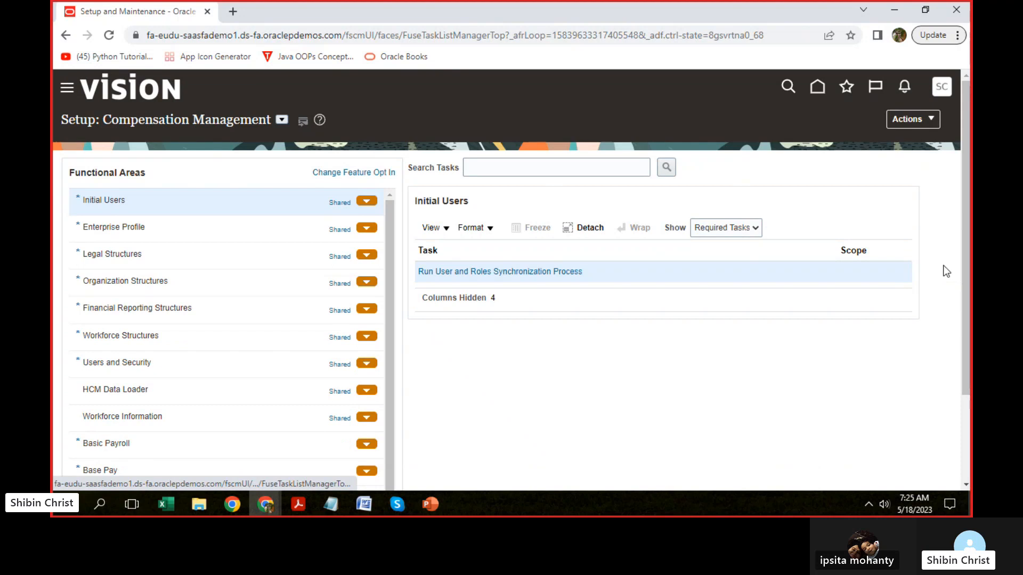
# Open the list of implementation projects and search it by name for "001".
pyautogui.click(945, 269)
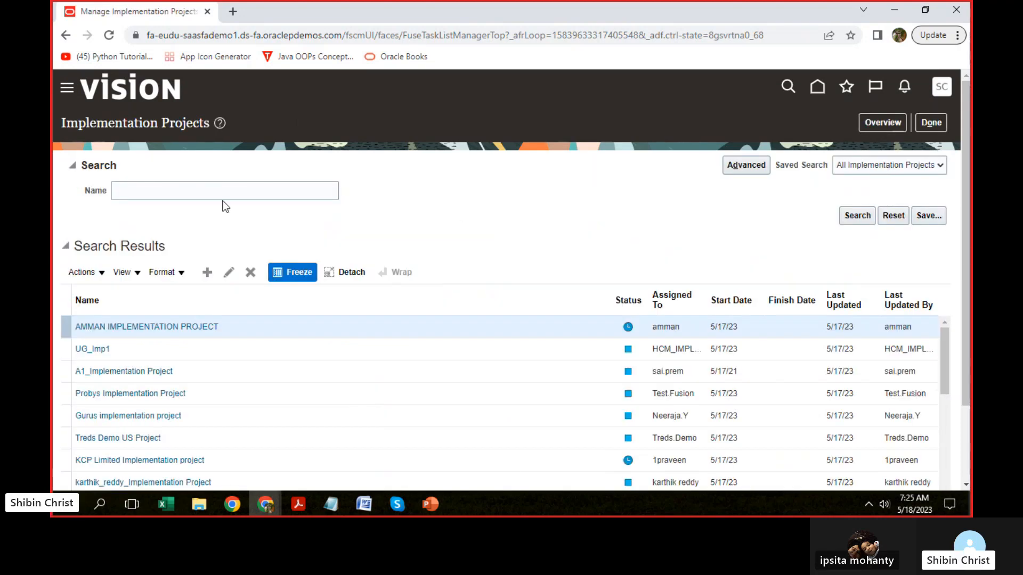
pyautogui.click(154, 189)
pyautogui.write('001')
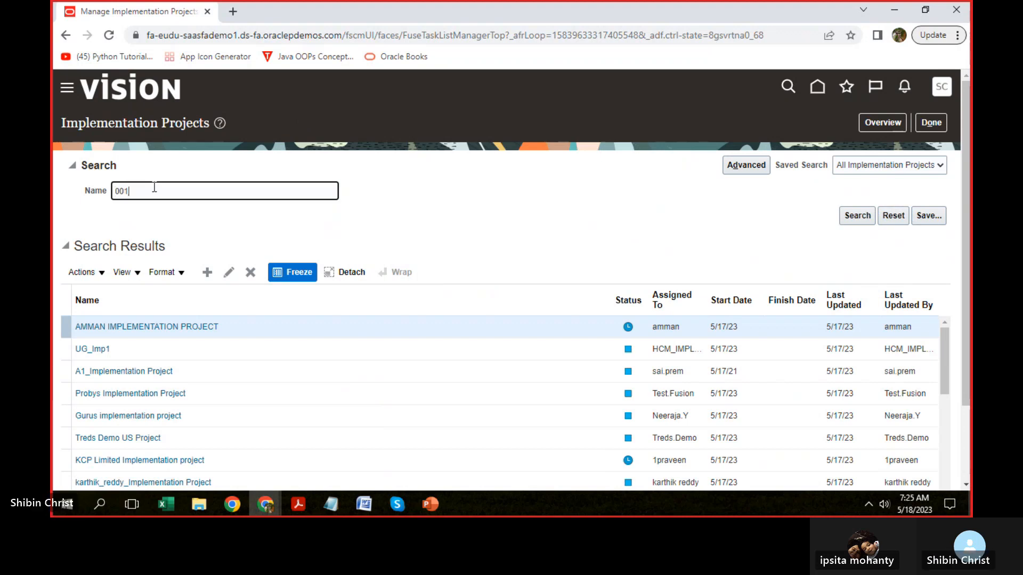
pyautogui.click(871, 220)
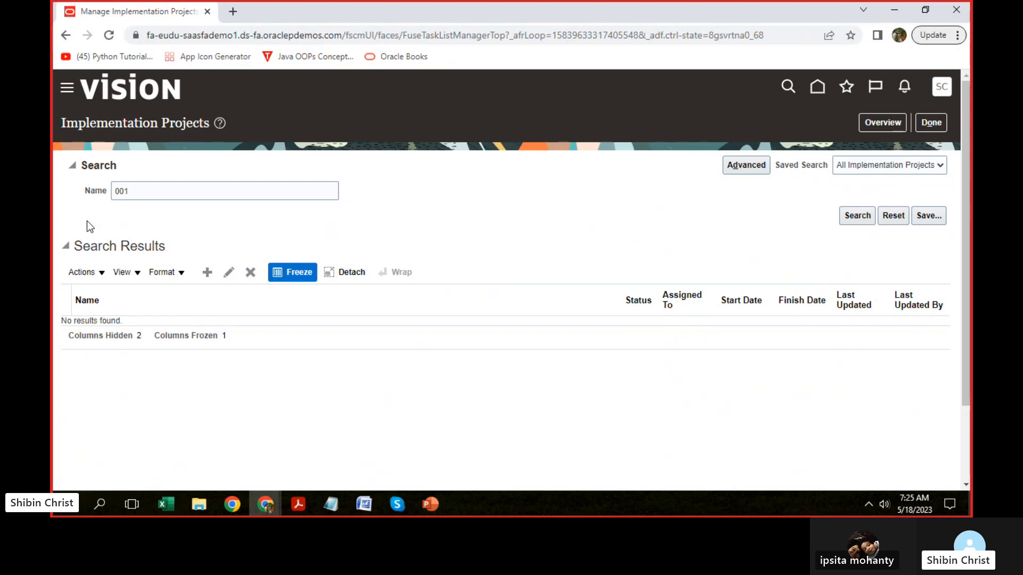
# Search the implementation projects by name for "chase", and return to the Compensation Management setup page.
pyautogui.moveTo(143, 195); pyautogui.dragTo(72, 199)
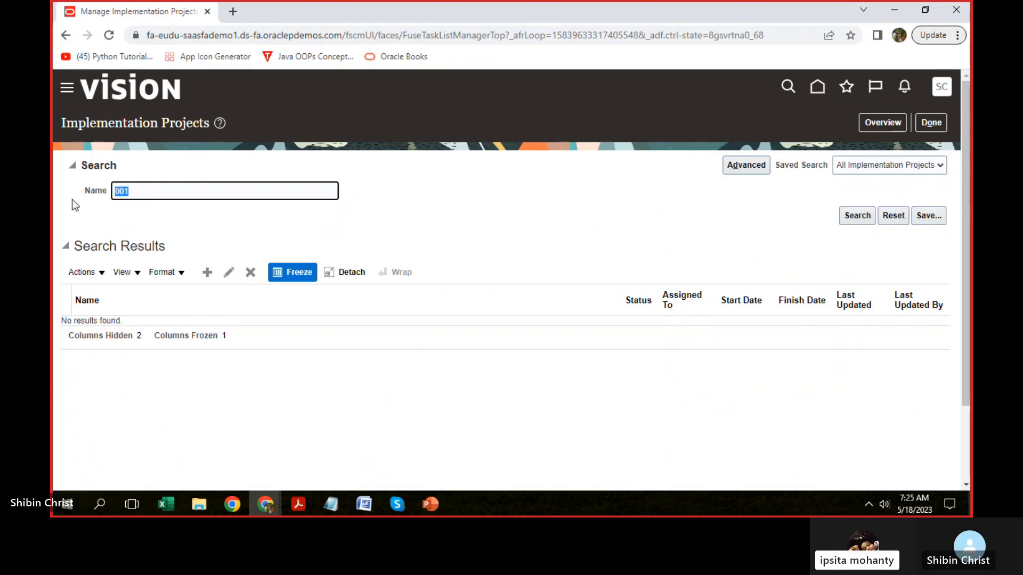
pyautogui.write('chase')
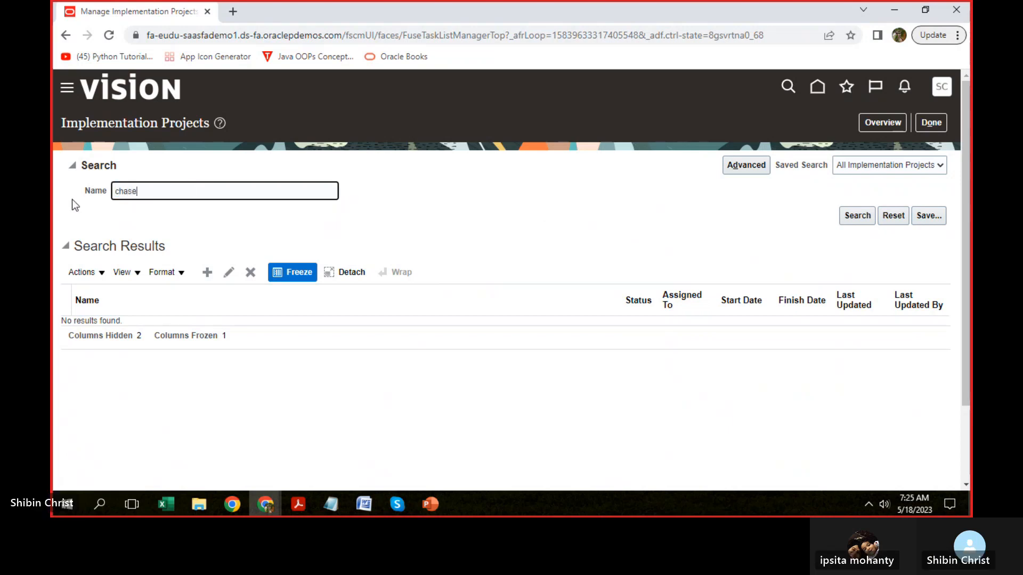
pyautogui.click(859, 216)
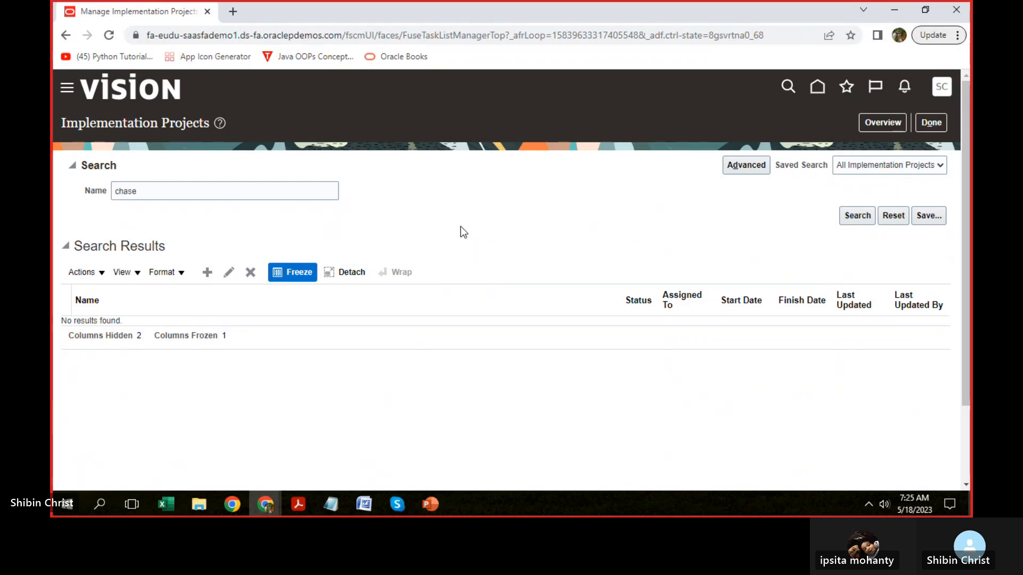
pyautogui.click(928, 123)
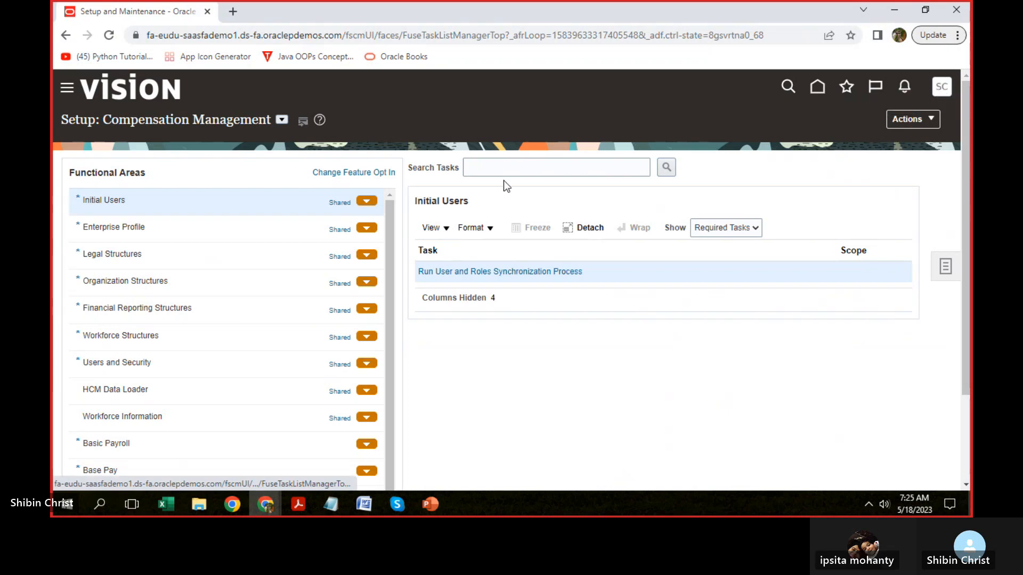
# Search the setup tasks for "business".
pyautogui.click(510, 168)
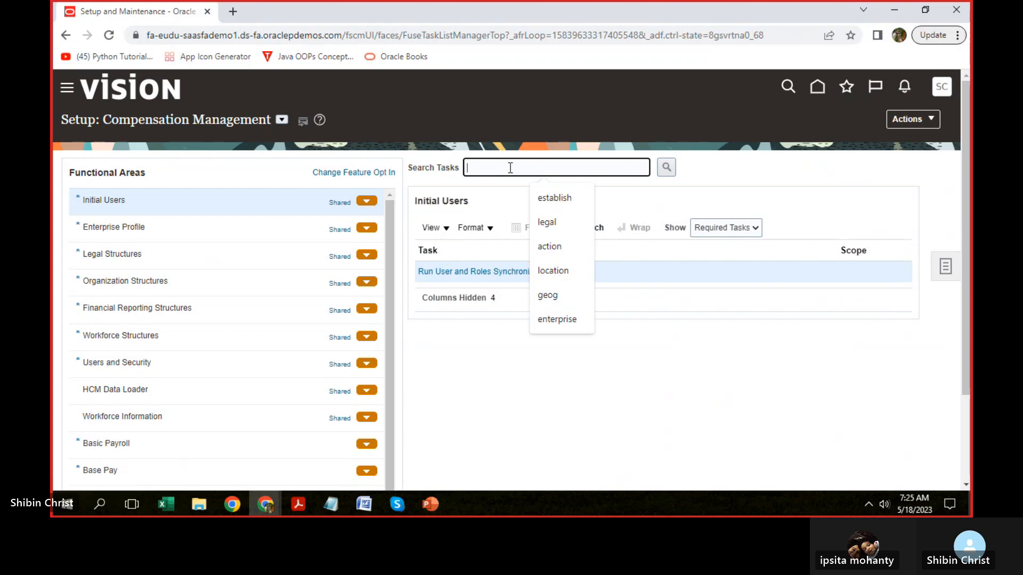
pyautogui.write('Create')
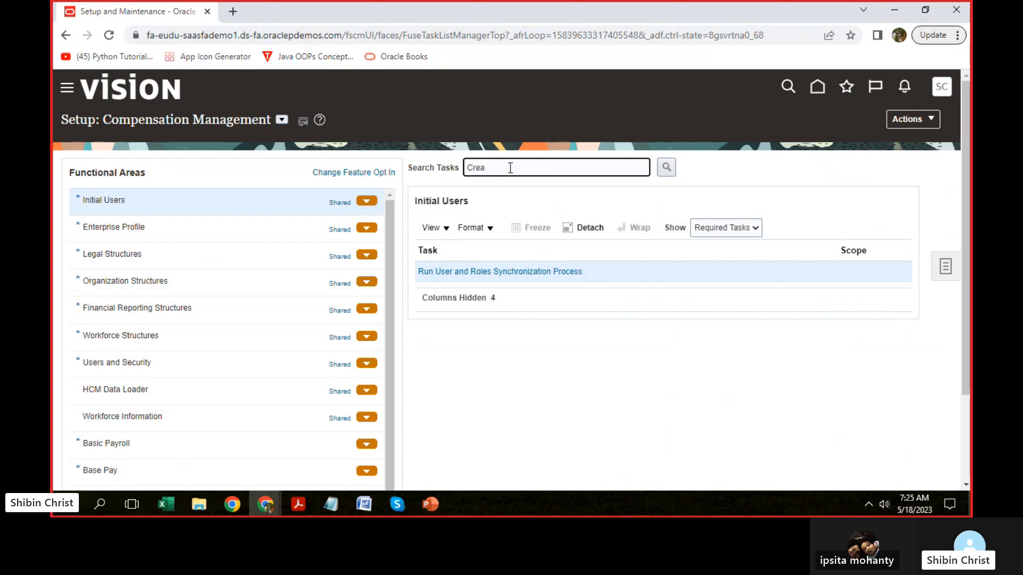
pyautogui.press('BackSpace')
pyautogui.press('BackSpace')
pyautogui.press('BackSpace')
pyautogui.press('BackSpace')
pyautogui.write('Bu')
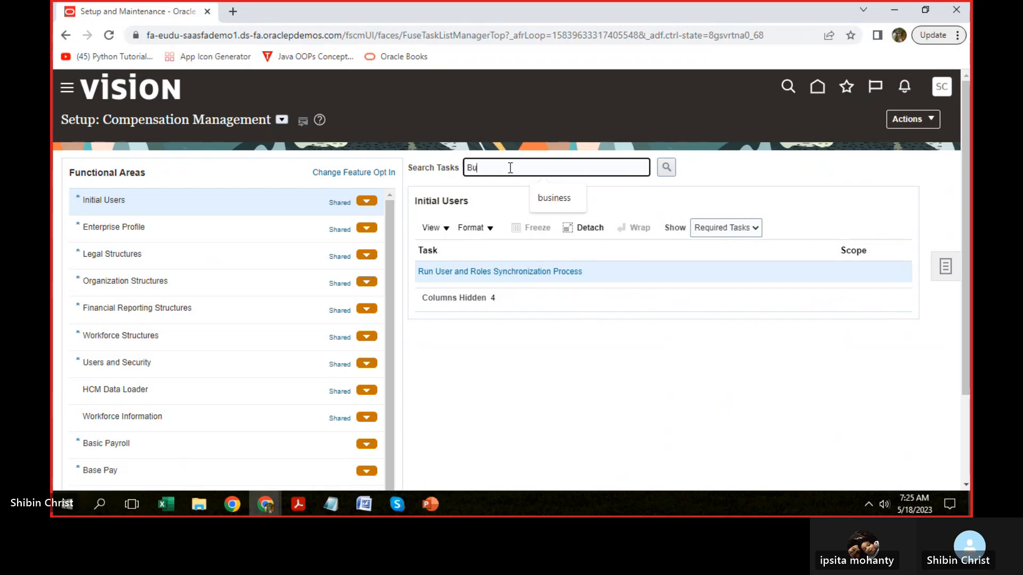
pyautogui.write('sine')
pyautogui.click(551, 201)
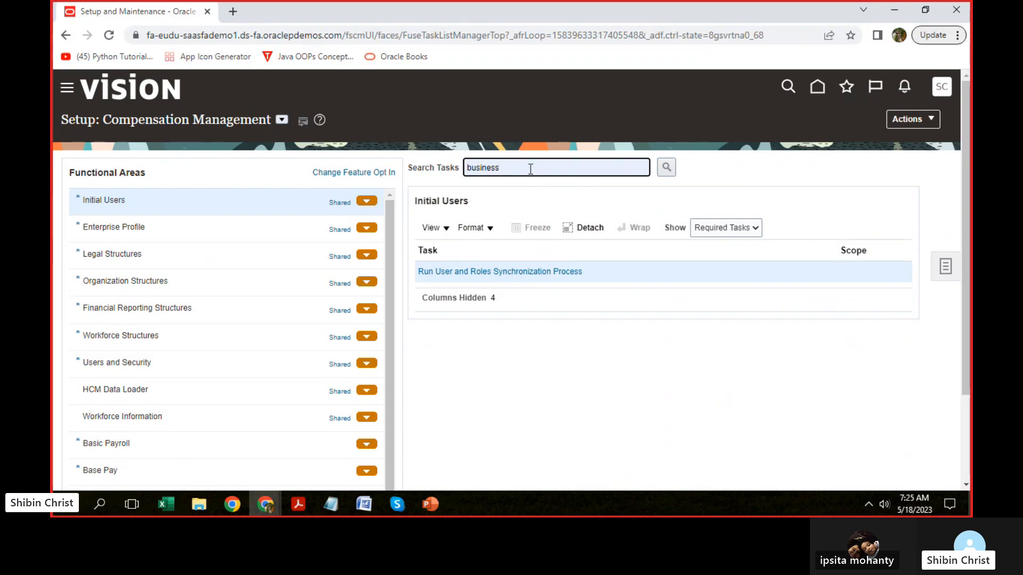
pyautogui.click(666, 168)
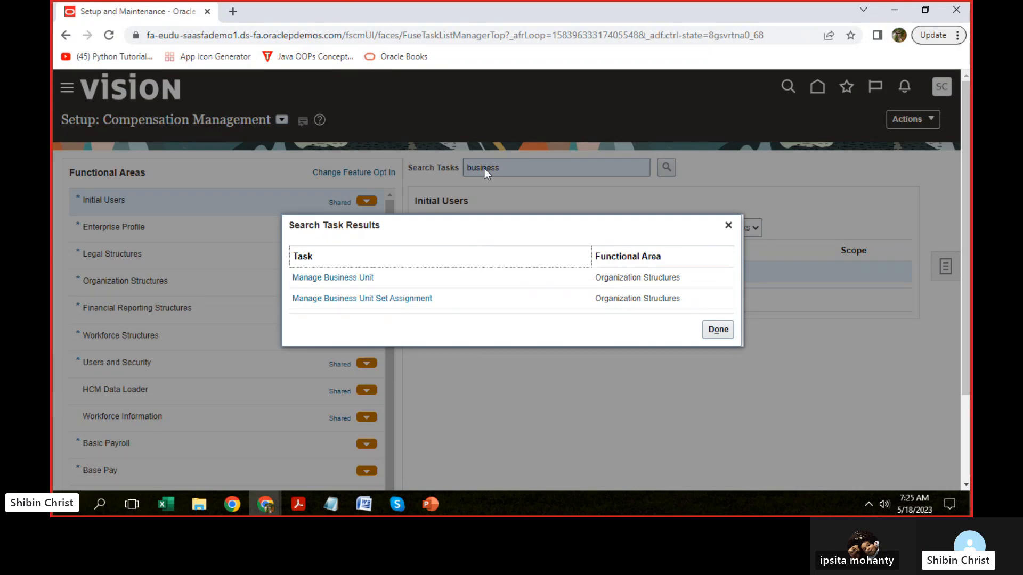
# Open the Manage Business Unit task and start creating a new business unit.
pyautogui.click(325, 277)
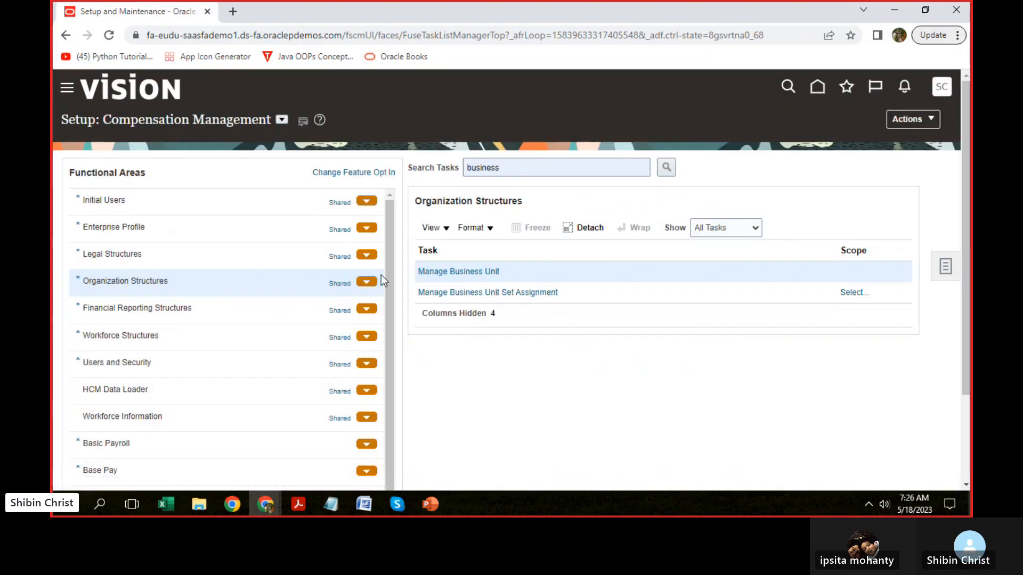
pyautogui.click(480, 272)
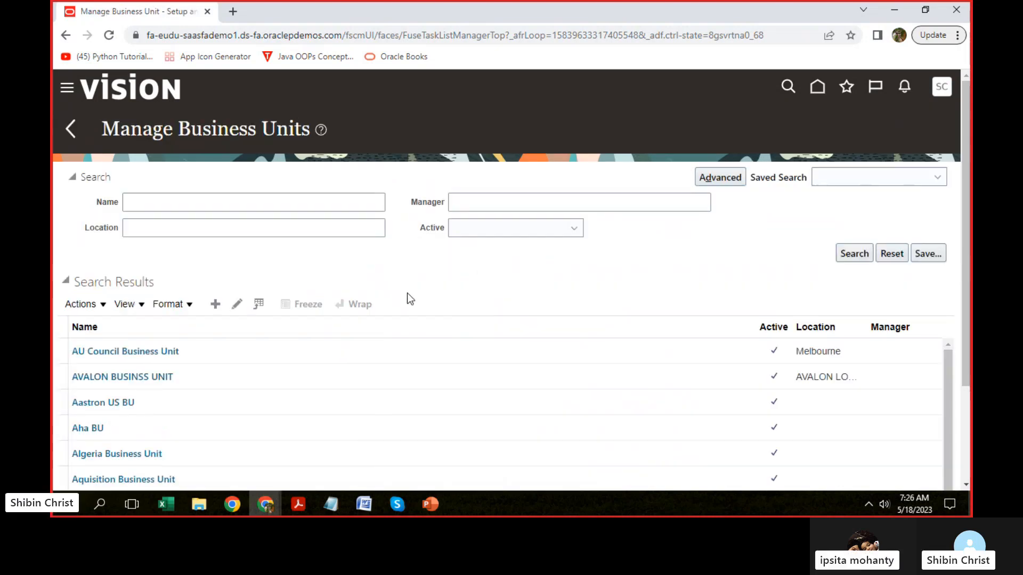
pyautogui.scroll(-3, 587, 267)
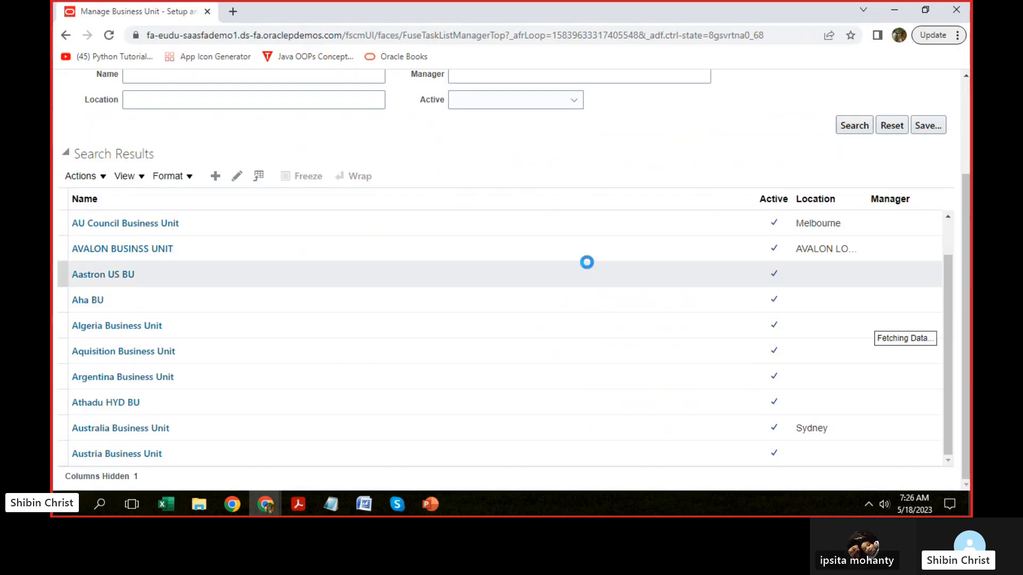
pyautogui.scroll(3, 587, 263)
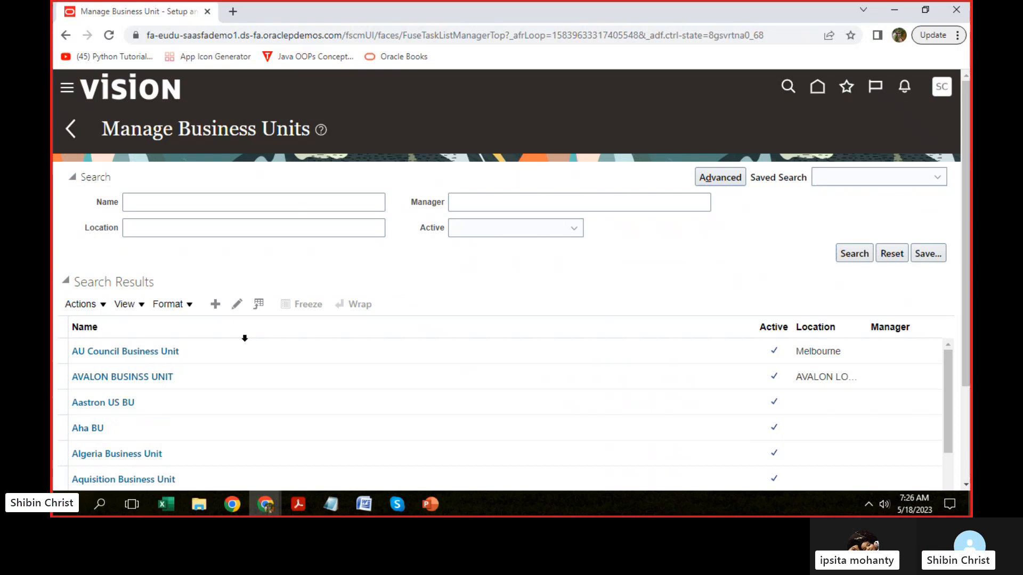
pyautogui.click(215, 305)
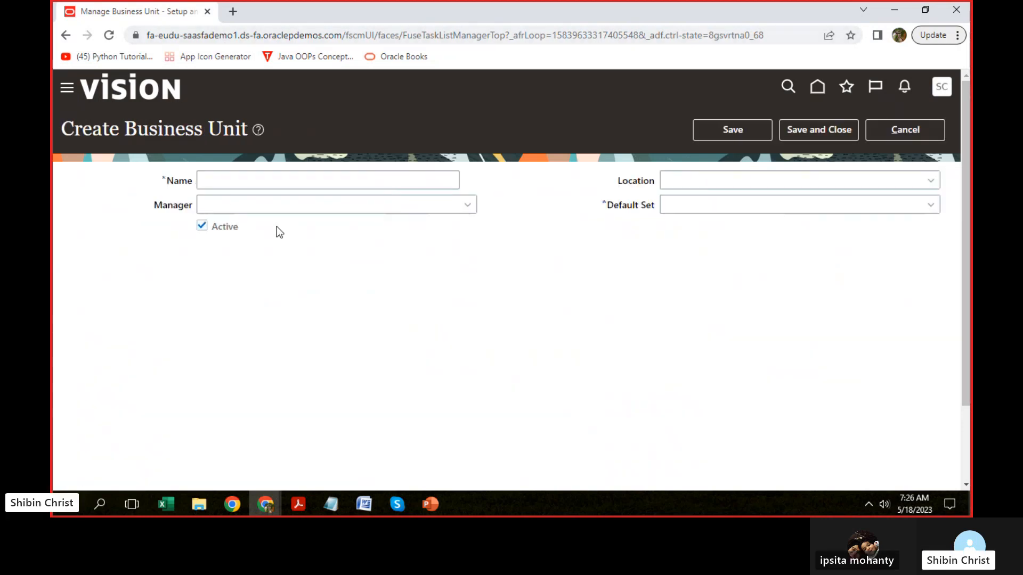
pyautogui.click(223, 176)
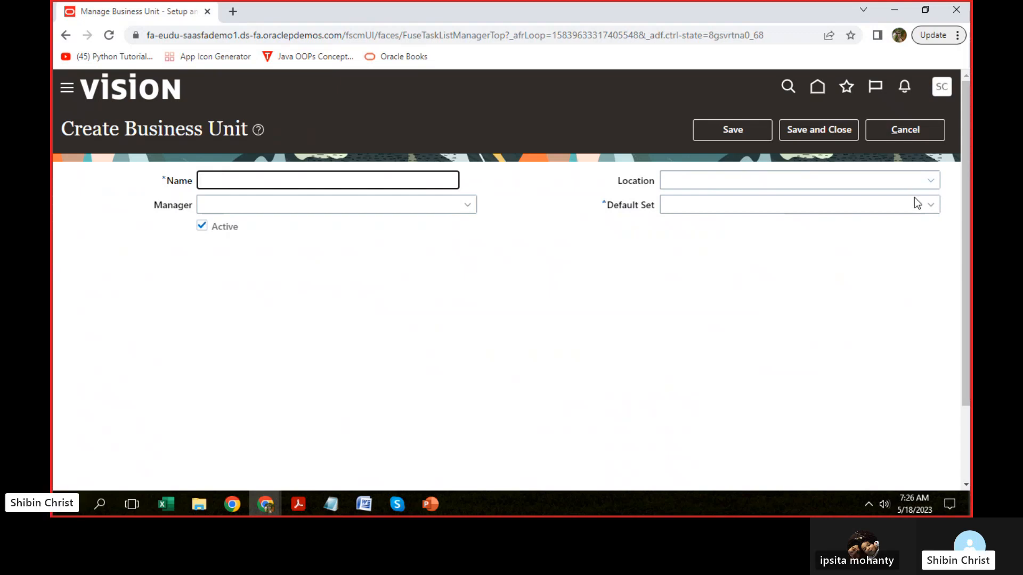
# Look up the reference data set code "common" for the Default Set and close the search without selecting a set.
pyautogui.click(932, 209)
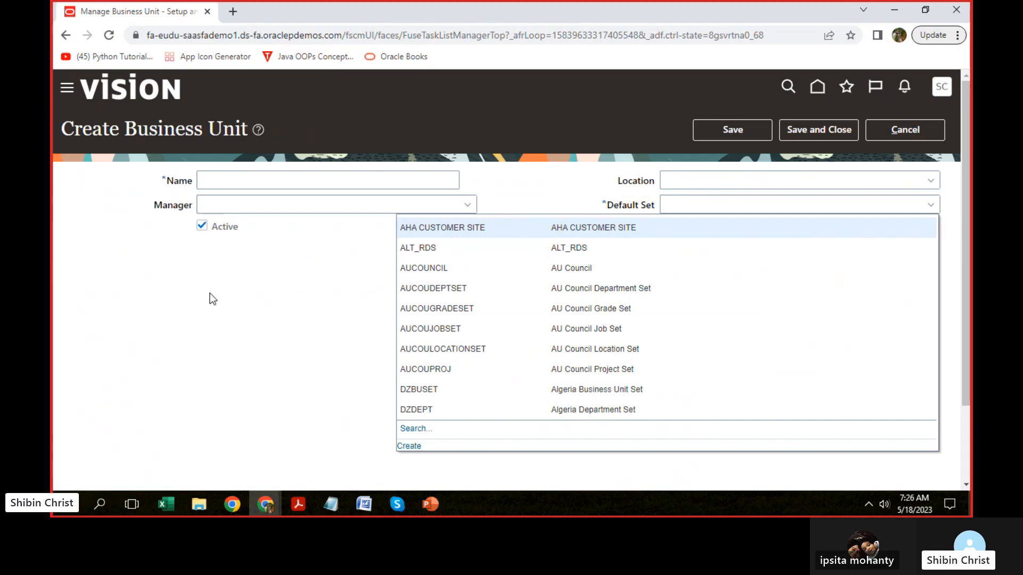
pyautogui.scroll(-2, 542, 289)
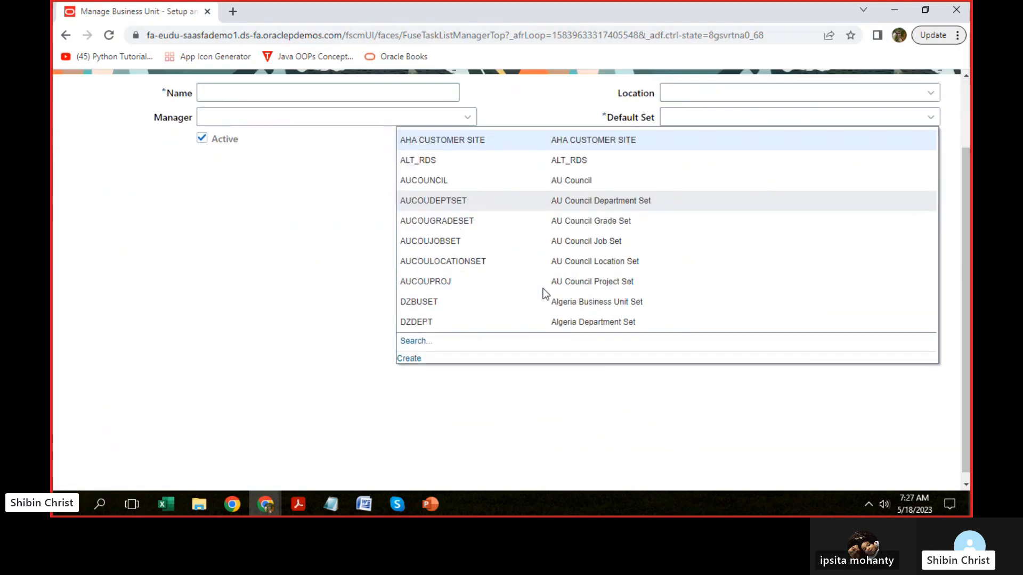
pyautogui.scroll(2, 280, 365)
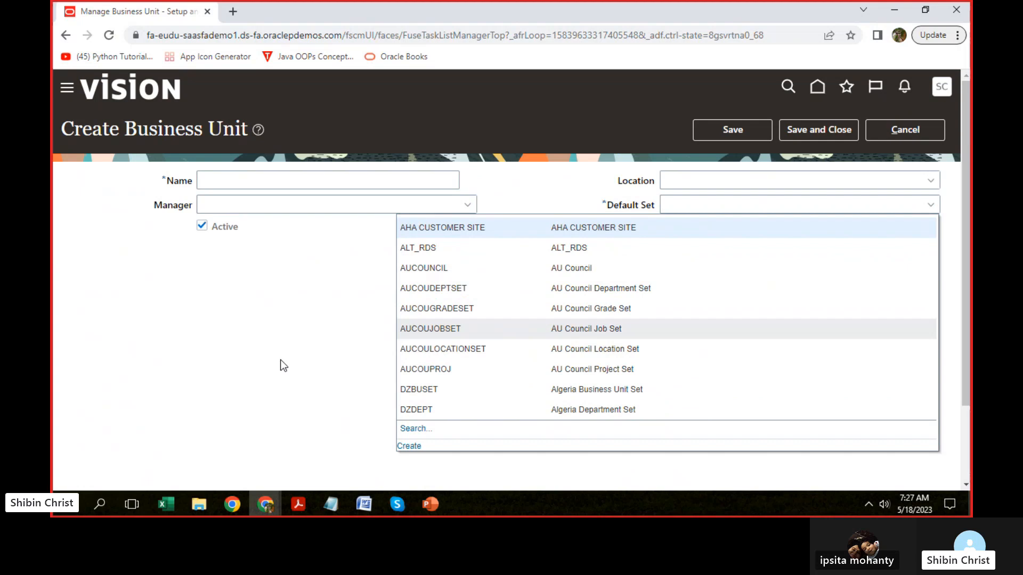
pyautogui.click(670, 206)
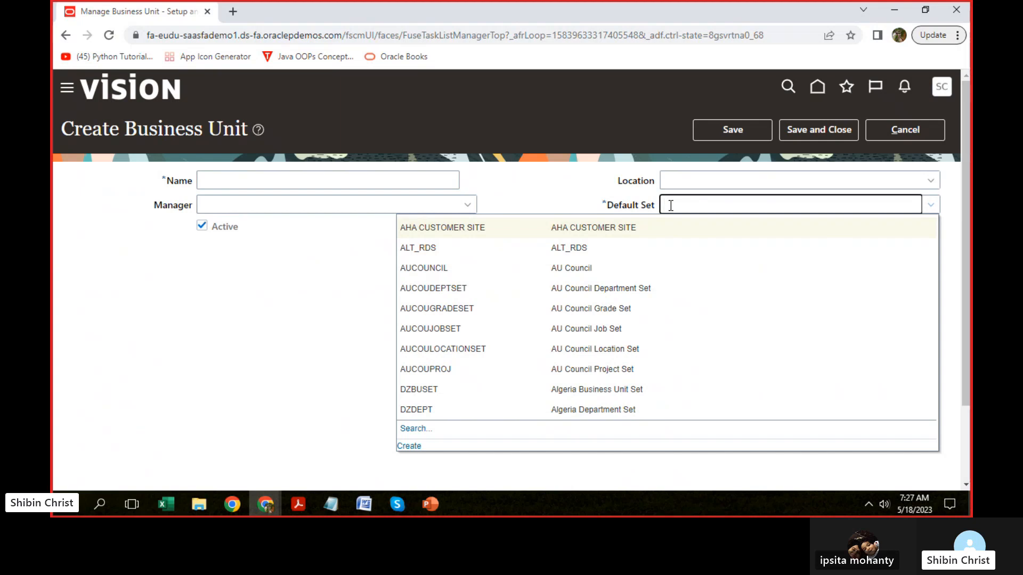
pyautogui.write('common')
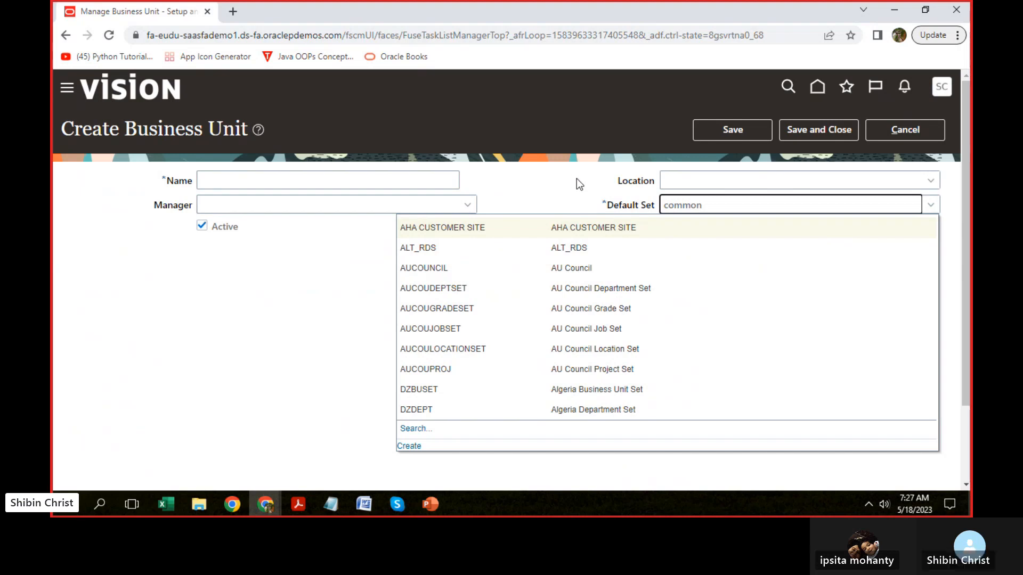
pyautogui.click(422, 432)
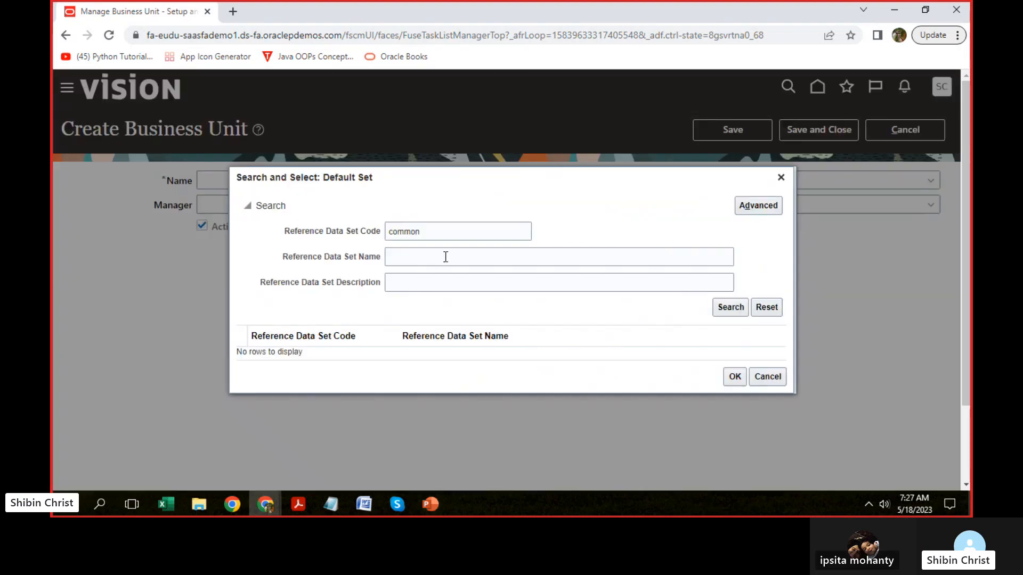
pyautogui.click(427, 233)
pyautogui.click(730, 307)
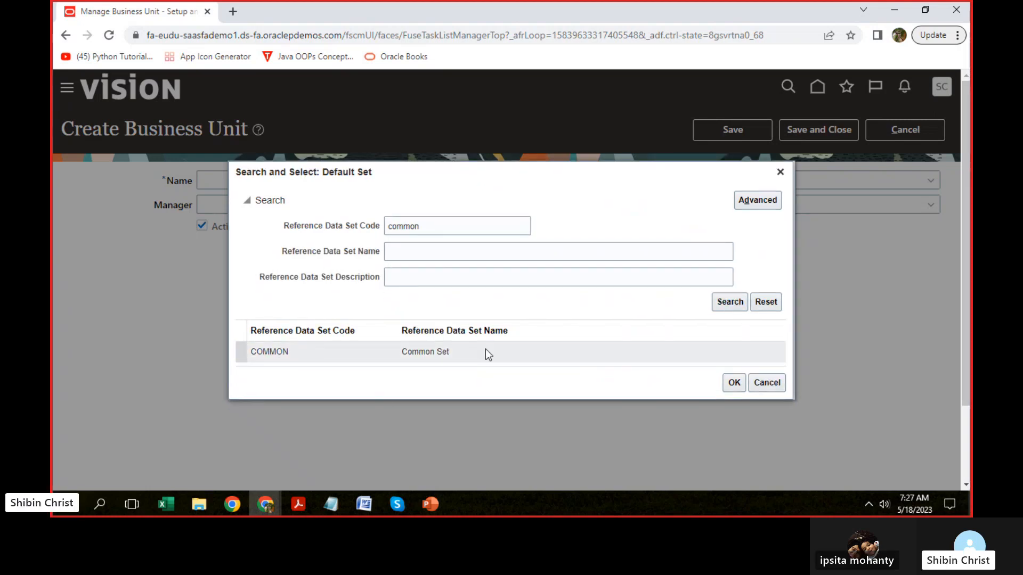
pyautogui.moveTo(437, 229); pyautogui.dragTo(363, 229)
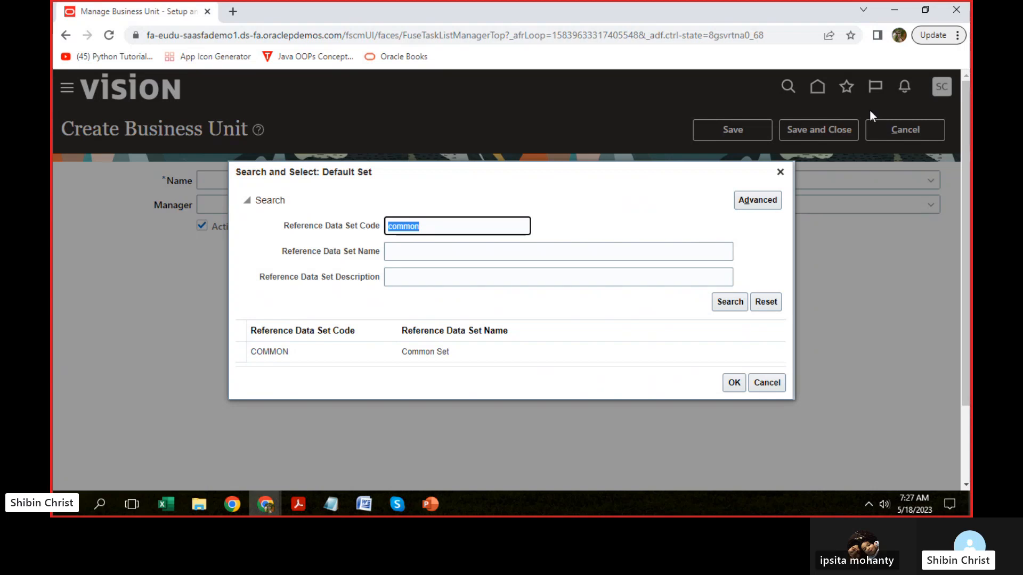
pyautogui.click(789, 172)
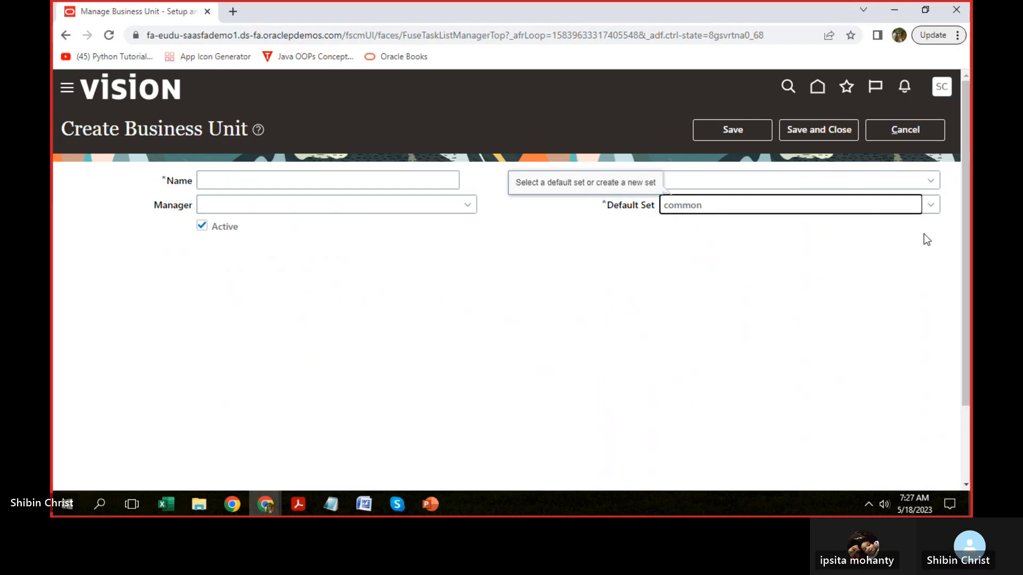
# Start a new reference data set for the Default Set, with Chase_BU001 as both set code and set name.
pyautogui.click(929, 206)
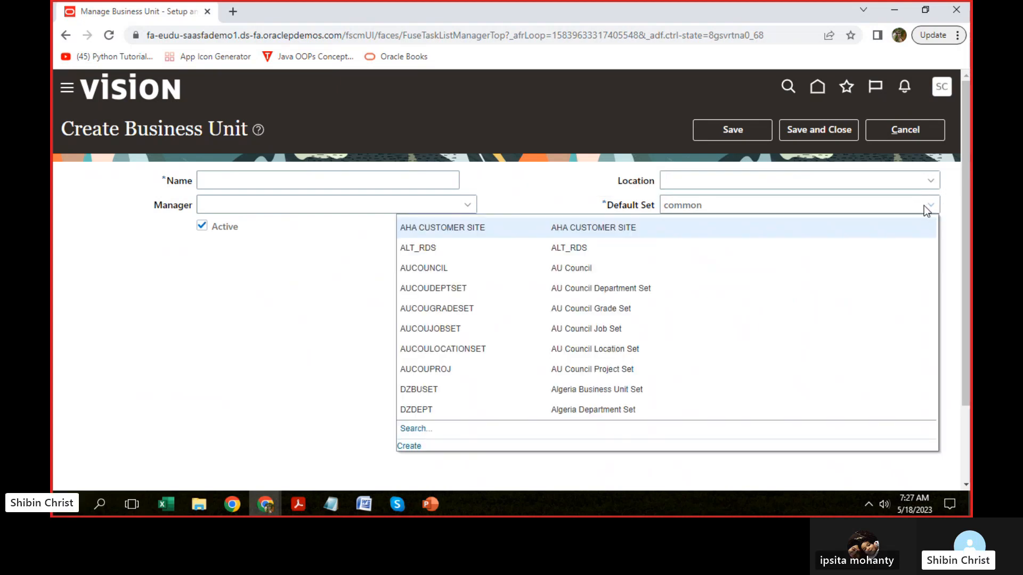
pyautogui.click(409, 446)
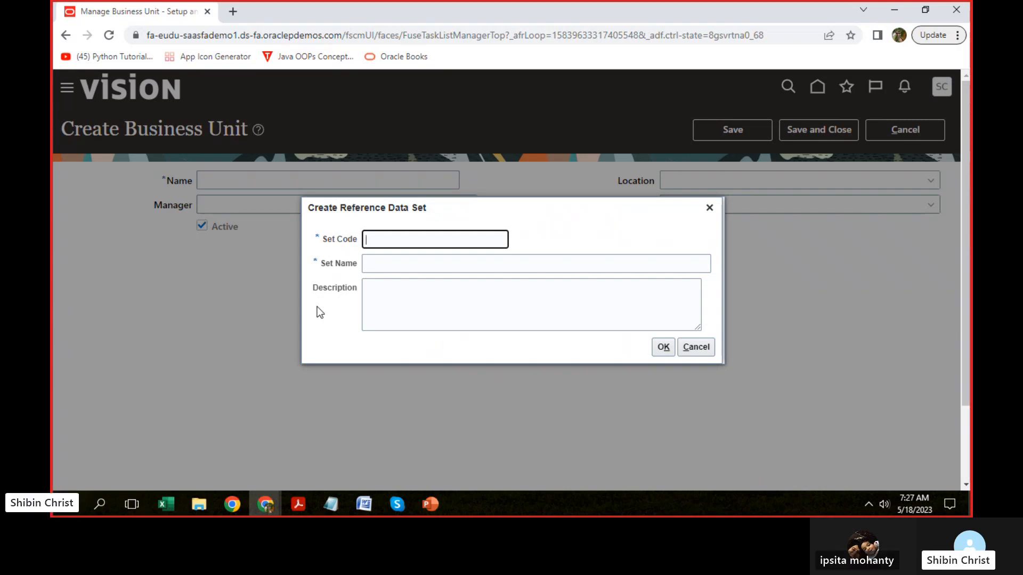
pyautogui.write('Chase_')
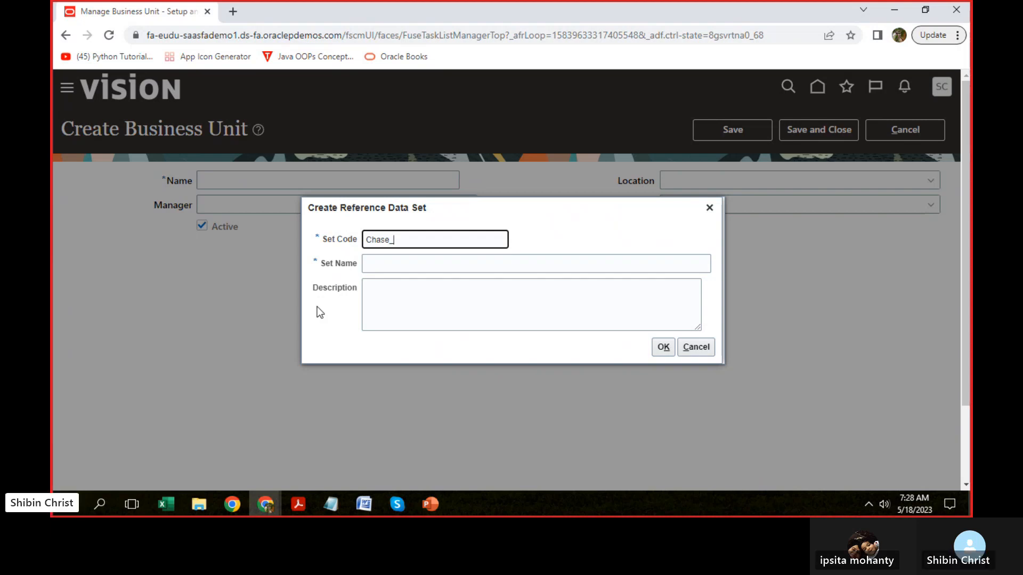
pyautogui.write('B')
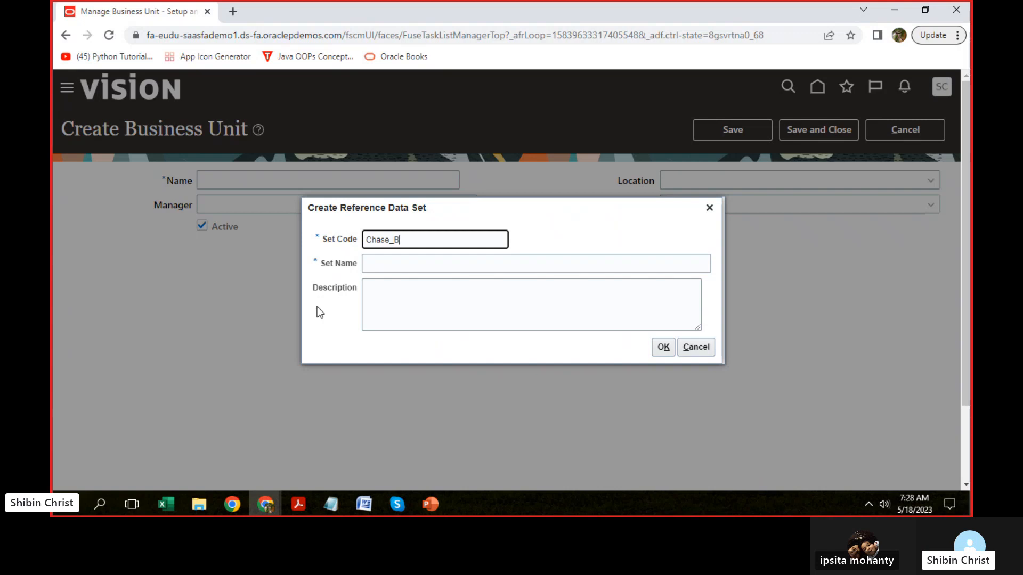
pyautogui.write('U001')
pyautogui.moveTo(434, 240); pyautogui.dragTo(275, 242)
pyautogui.hotkey('ctrl', 'c')
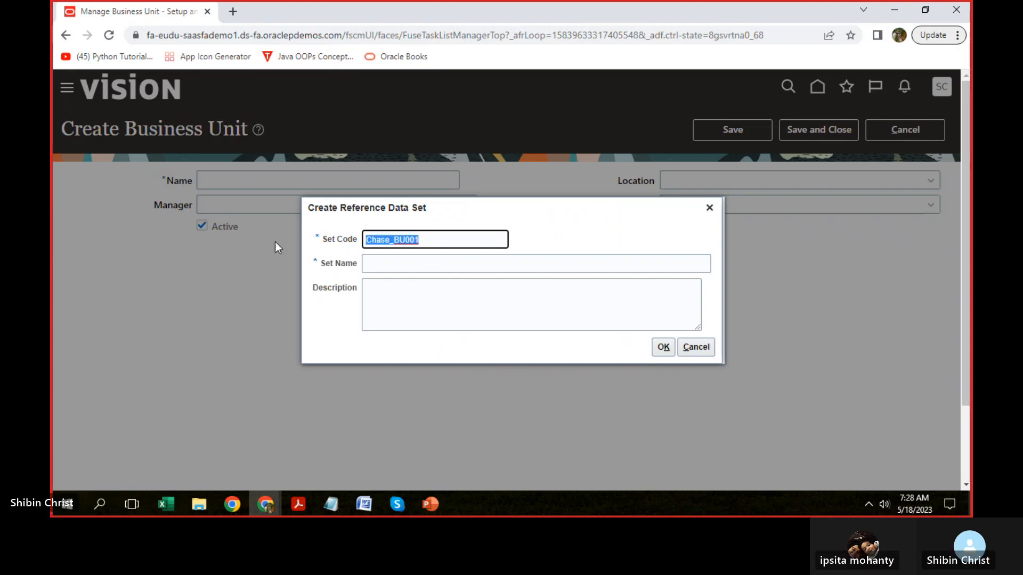
pyautogui.click(436, 263)
pyautogui.hotkey('ctrl', 'v')
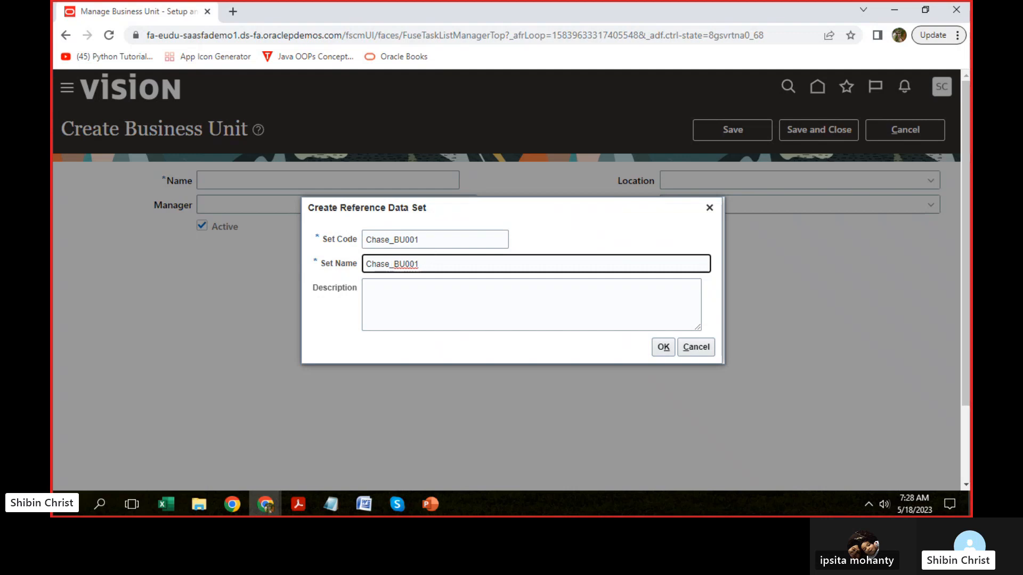
# Add a second underscore after Chase in the reference data set's Set Code, making it Chase__BU001.
pyautogui.hotkey('alt', 'Tab')
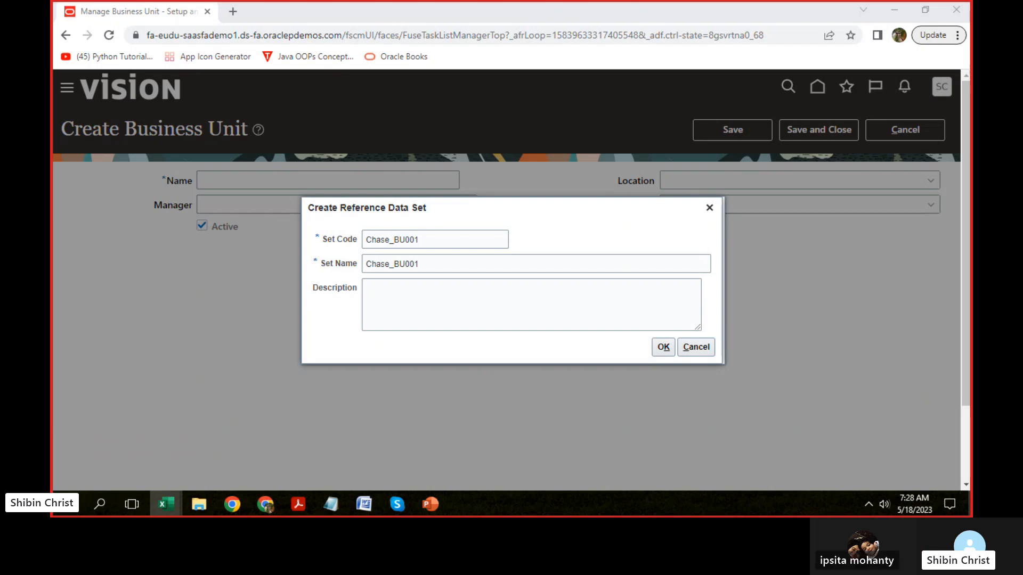
pyautogui.click(389, 240)
pyautogui.write('_')
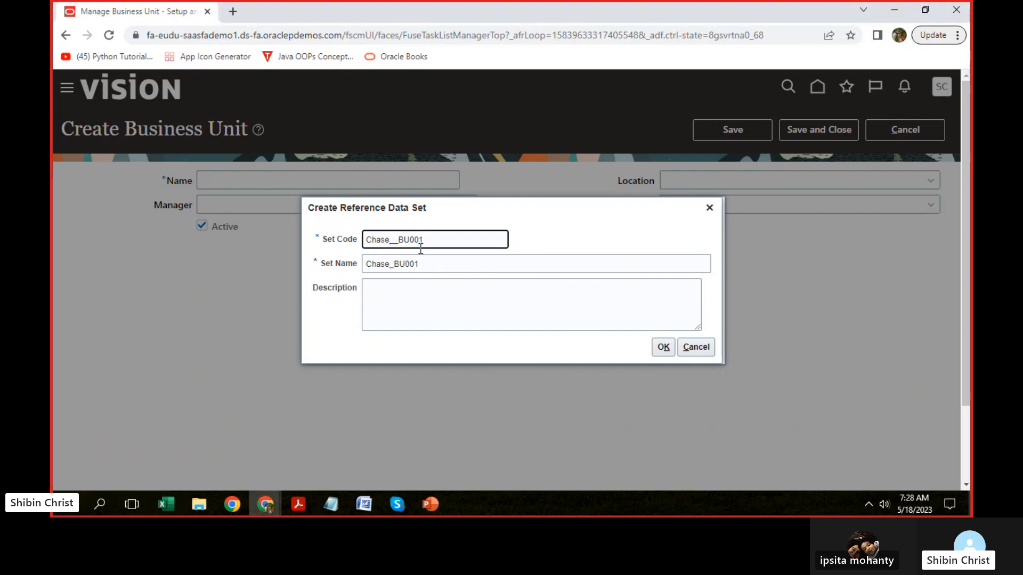
# Search Google for "hydrabad" in a new browser tab and look over the results for the city's areas.
pyautogui.click(234, 12)
pyautogui.write('h')
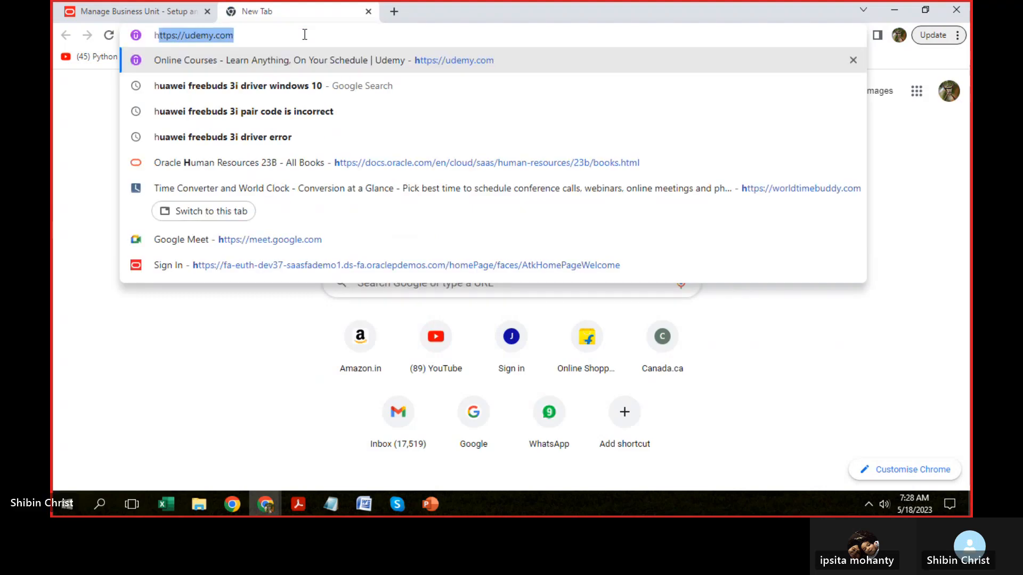
pyautogui.write('ydrabad')
pyautogui.press('BackSpace')
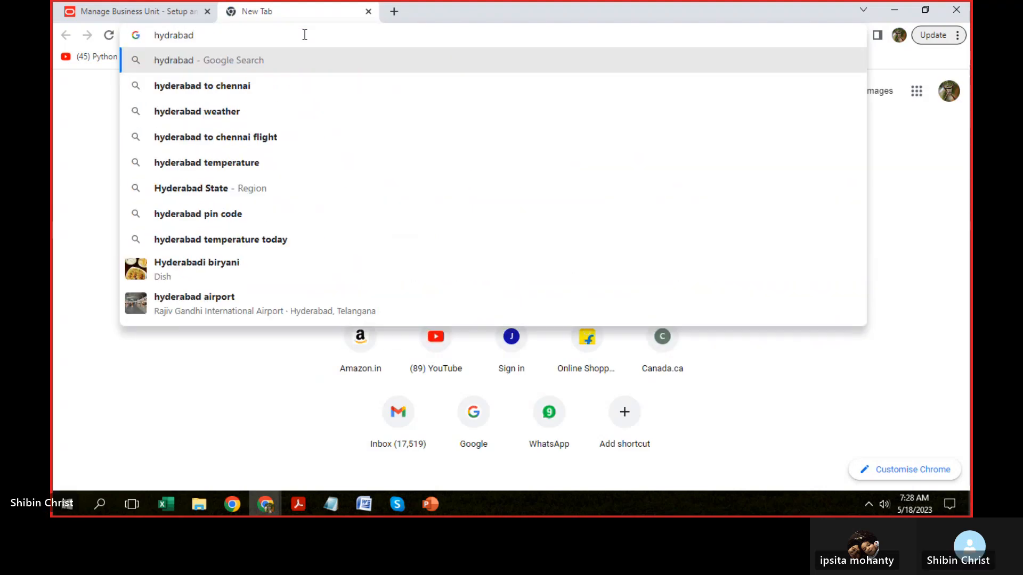
pyautogui.press('Left')
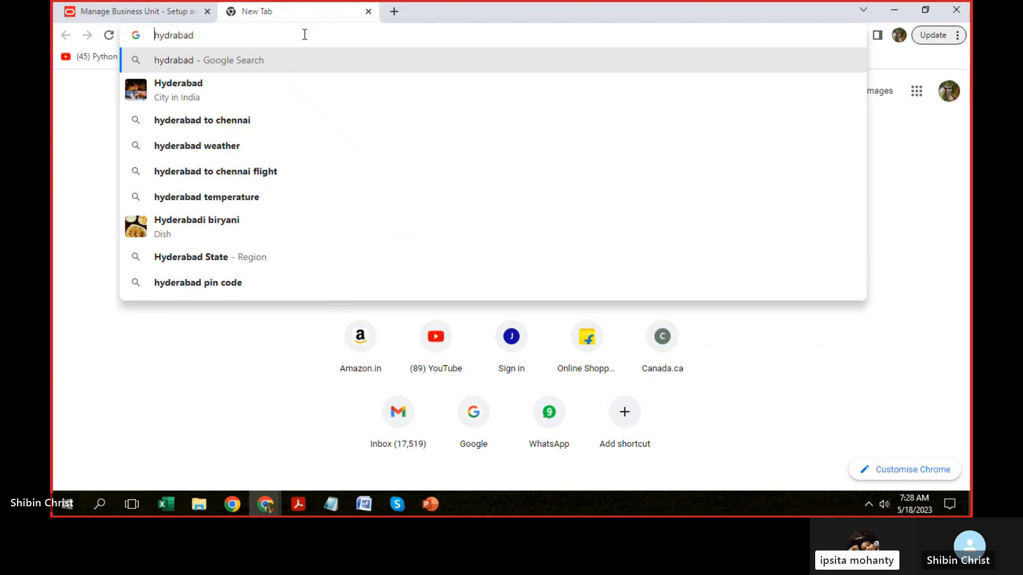
pyautogui.press('Return')
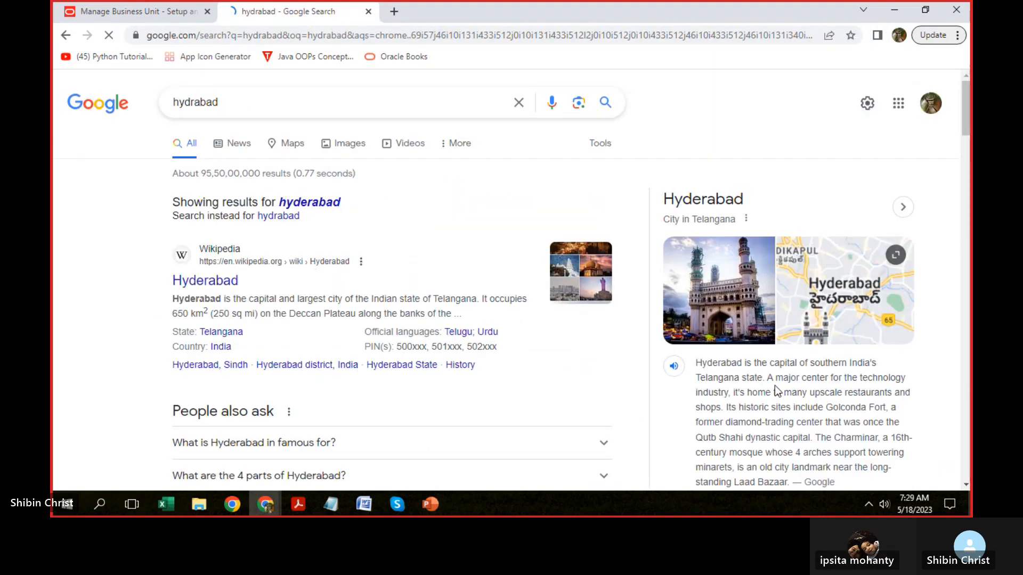
pyautogui.scroll(-10, 775, 387)
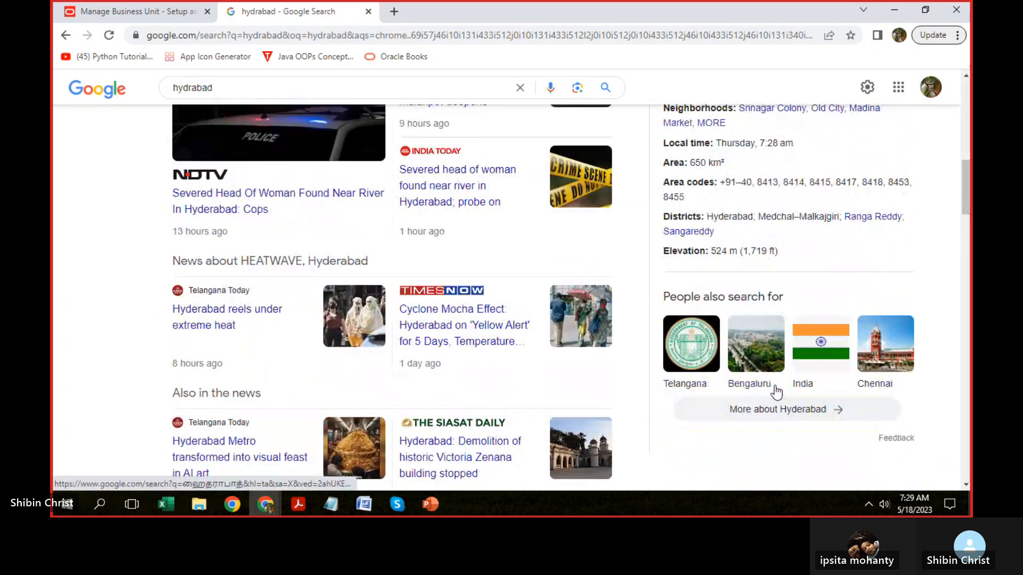
pyautogui.scroll(10, 775, 391)
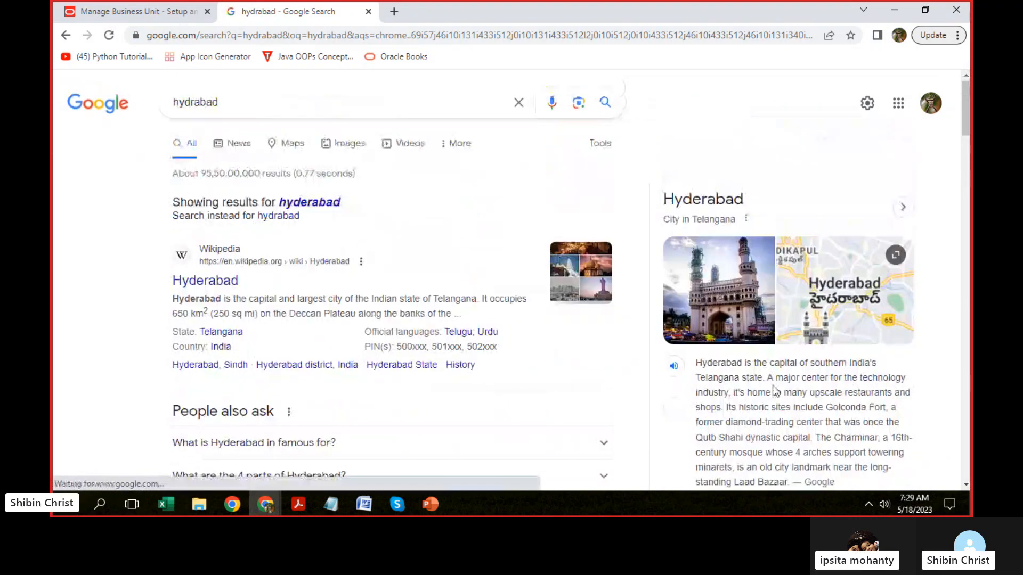
# Refine the Google search to "cities in hydrabad".
pyautogui.click(171, 104)
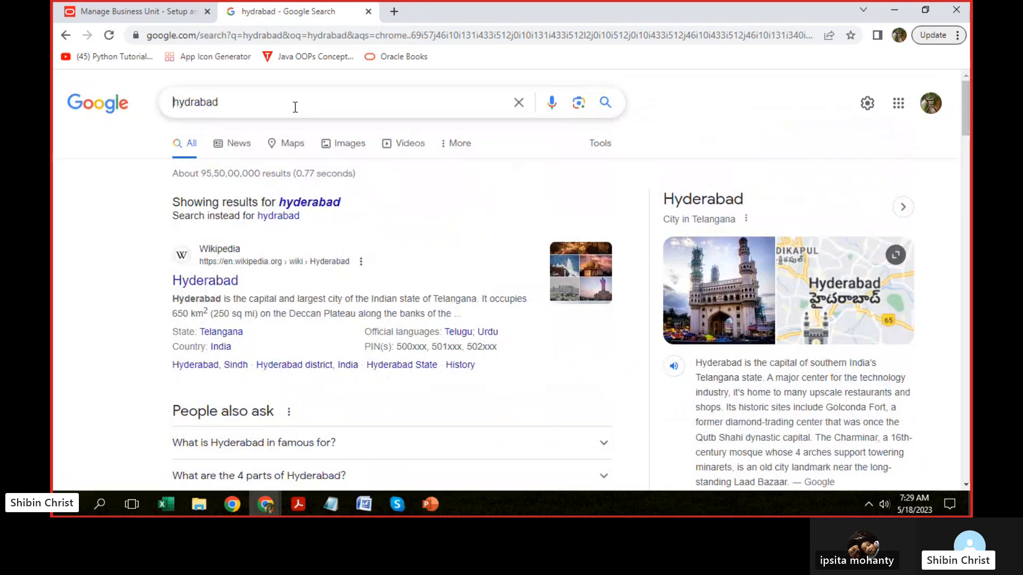
pyautogui.write('c')
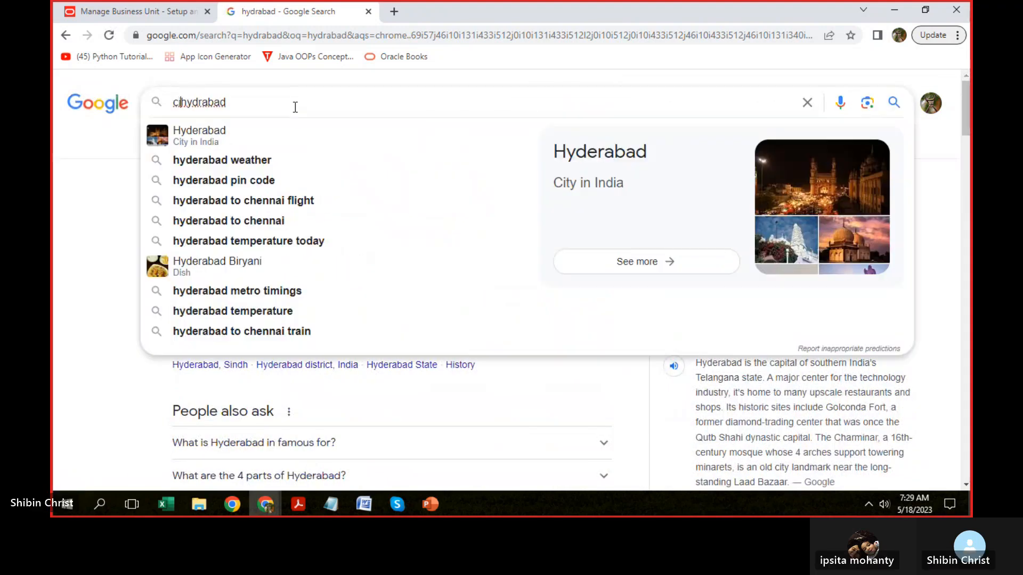
pyautogui.write('ities ')
pyautogui.write('in')
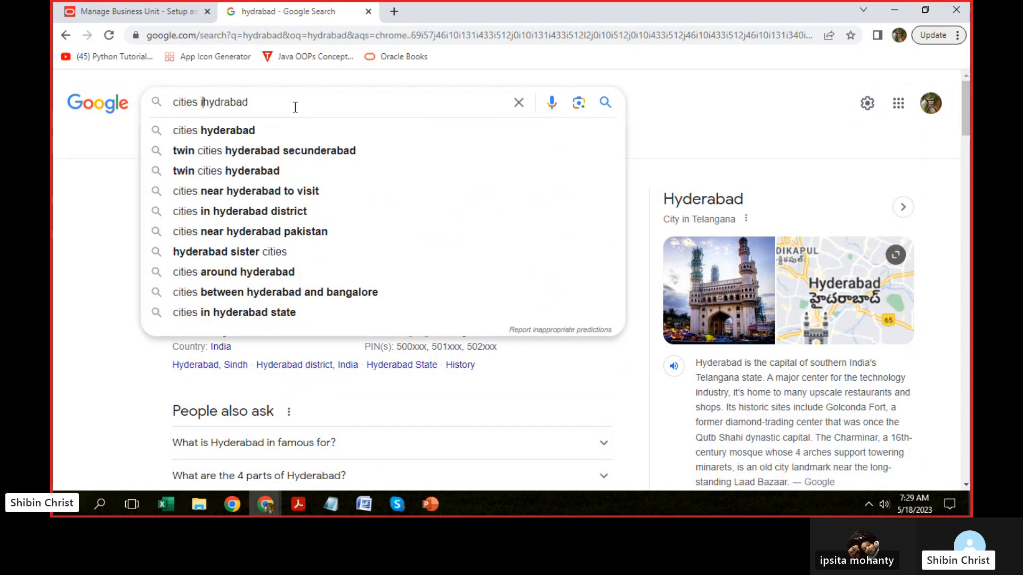
pyautogui.press('Return')
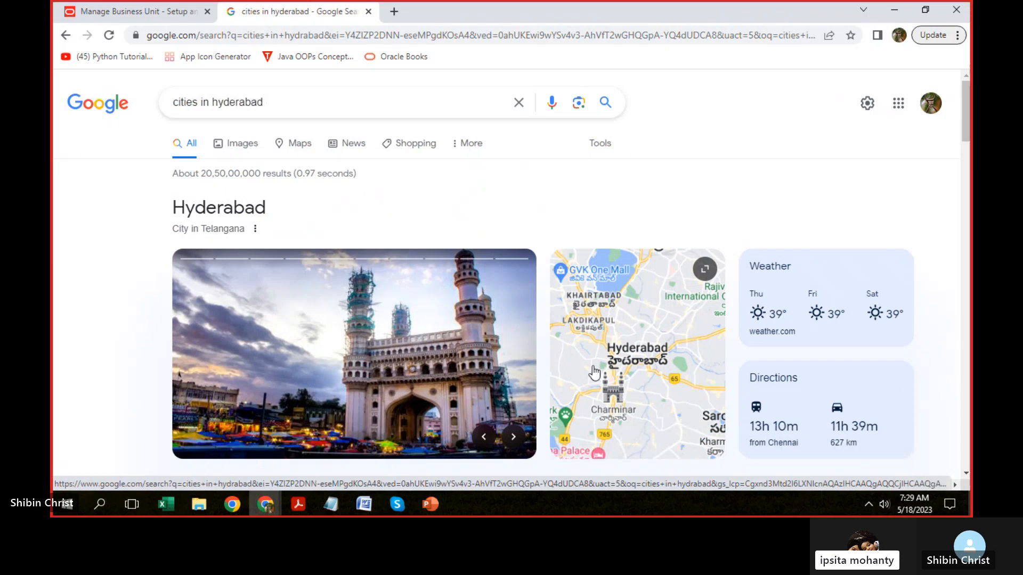
# Examine the results for area names in Hyderabad, expand the question "How many Hyderabad cities are there?", and close the search tab.
pyautogui.scroll(-5, 308, 290)
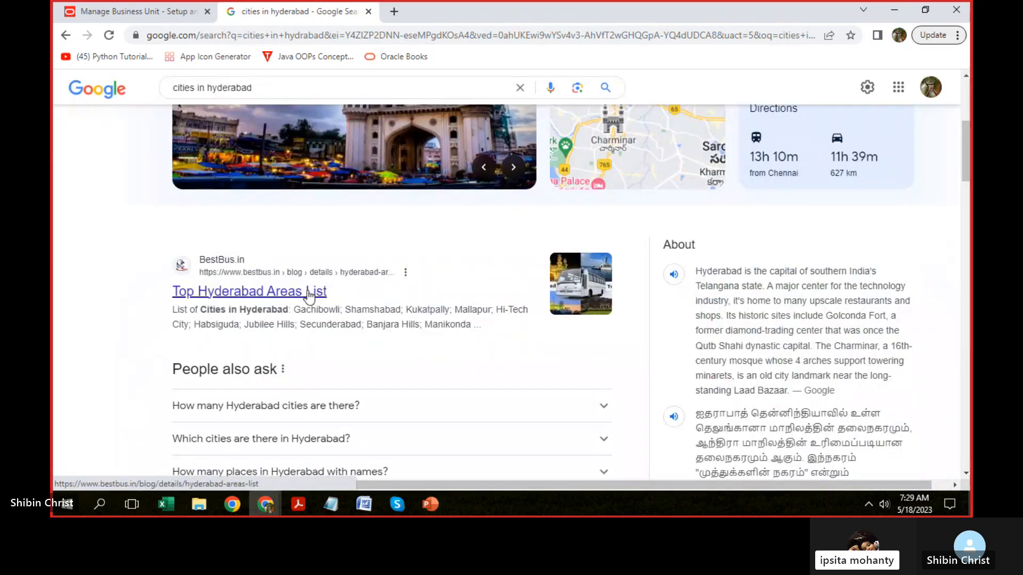
pyautogui.scroll(-3, 309, 294)
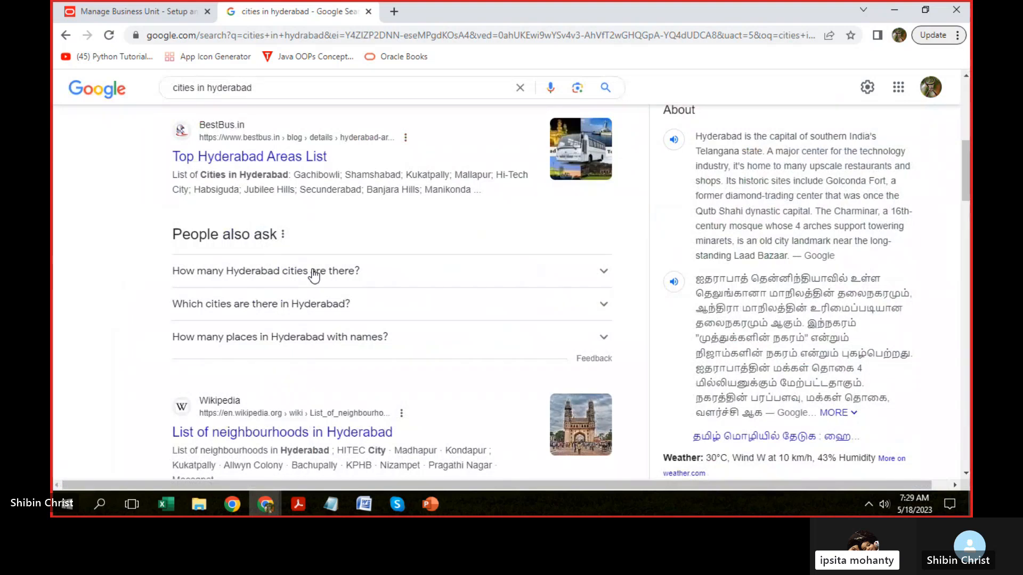
pyautogui.click(314, 272)
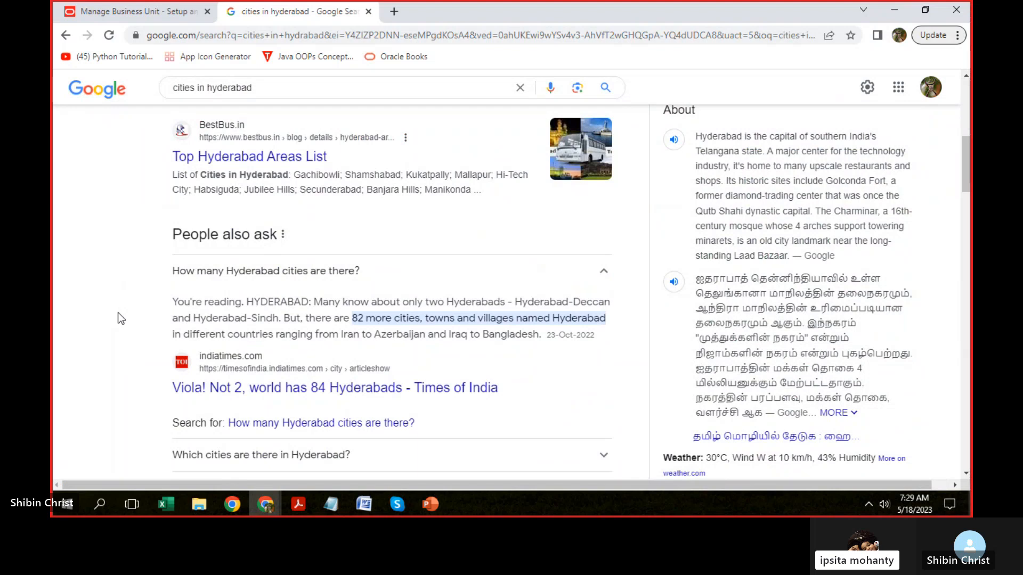
pyautogui.scroll(-5, 117, 313)
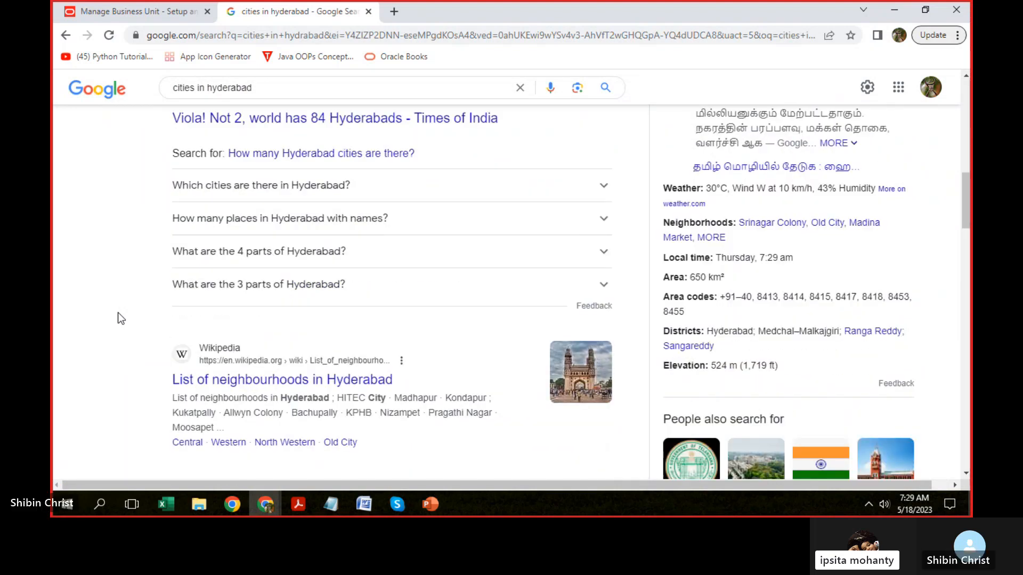
pyautogui.scroll(-1, 118, 318)
pyautogui.scroll(-8, 119, 318)
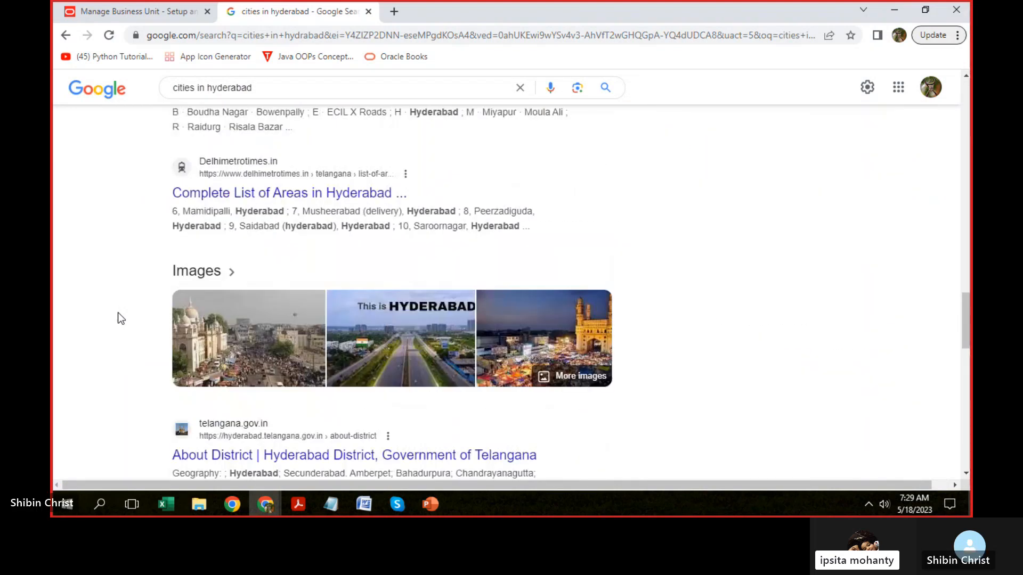
pyautogui.scroll(-5, 119, 318)
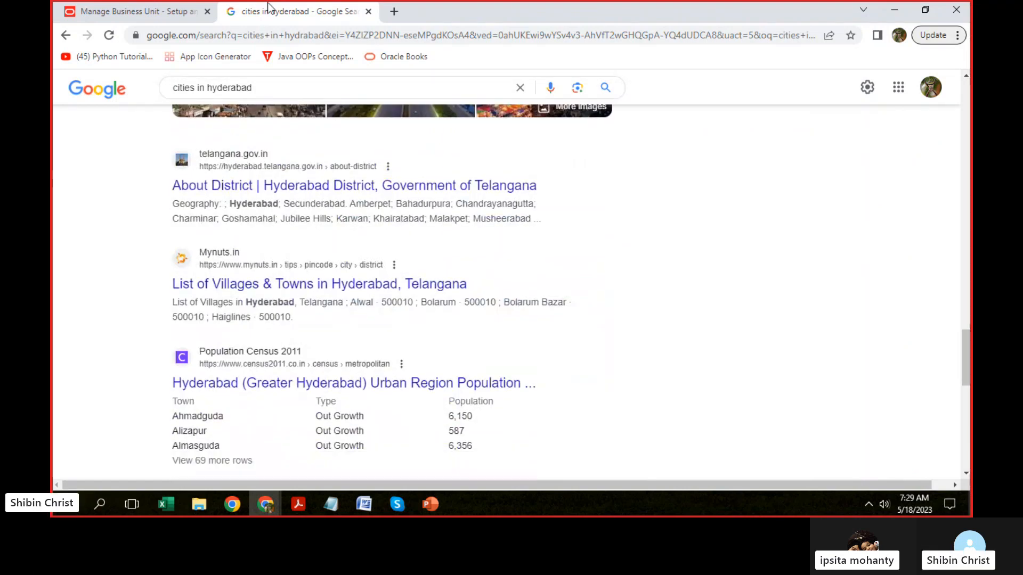
pyautogui.click(368, 11)
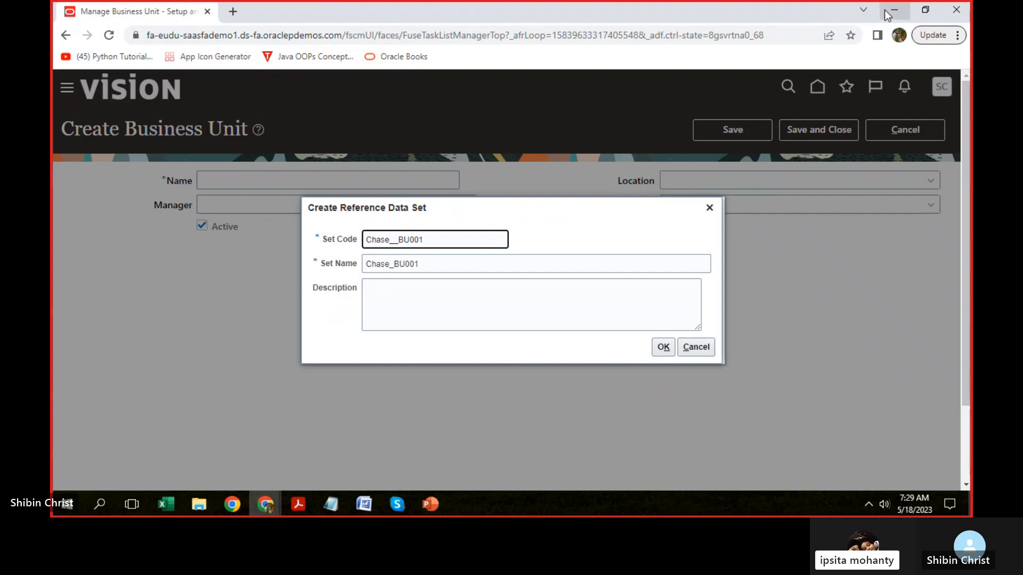